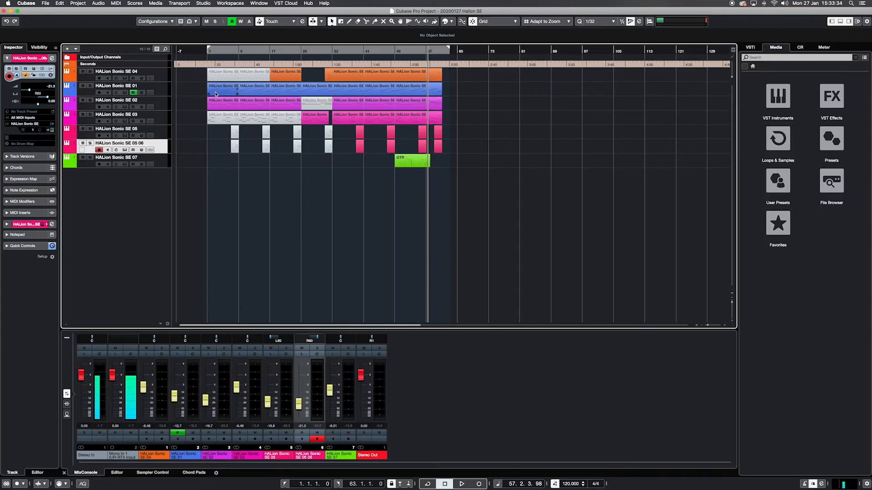
Inspect the bass notes of the first HALion Sonic SE 01 part in the Key Editor and return to the project.
click(215, 94)
double_click(216, 94)
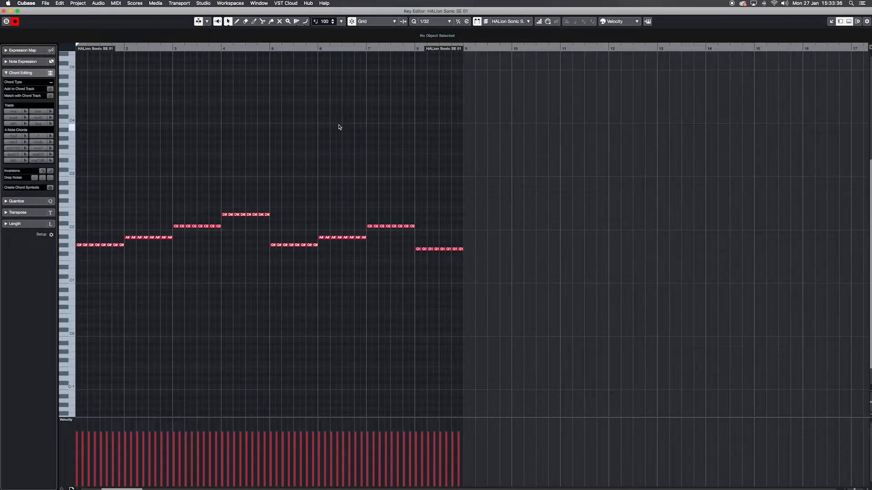
scroll(339, 127, left, 5)
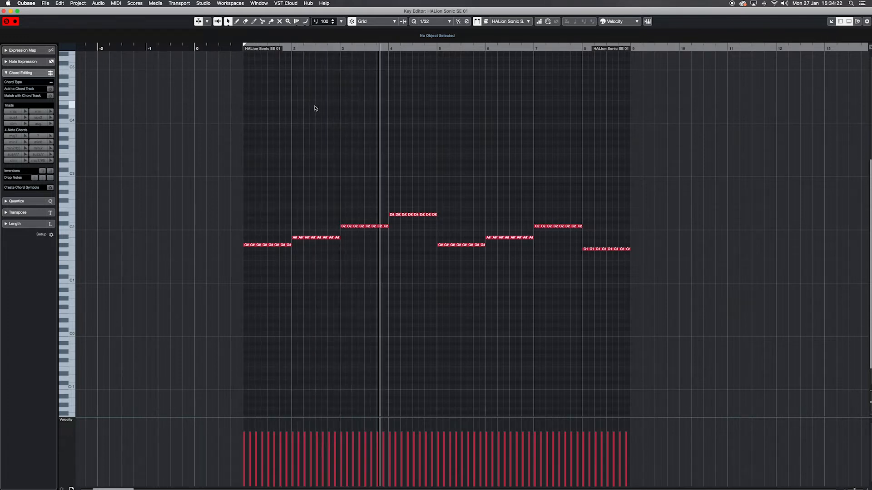
key(super+w)
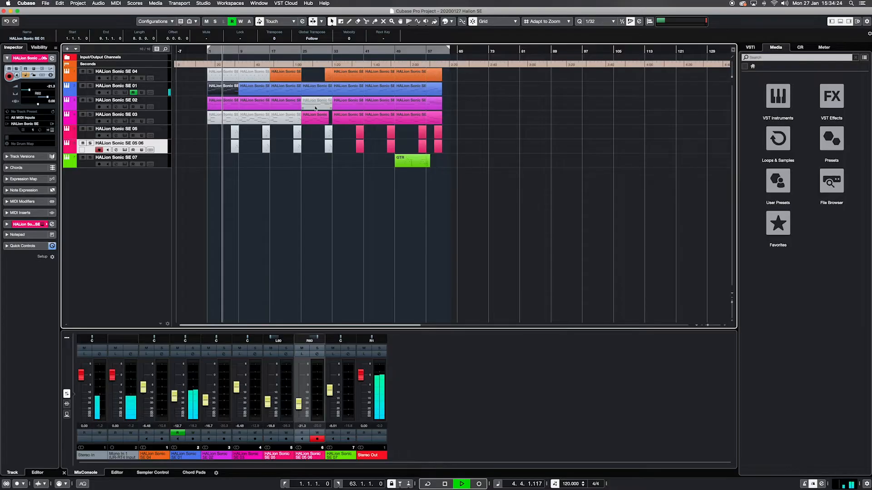
Solo the HALion Sonic SE 01 track and open its instrument window to show the Funky Duke Syn Bass sound.
click(90, 85)
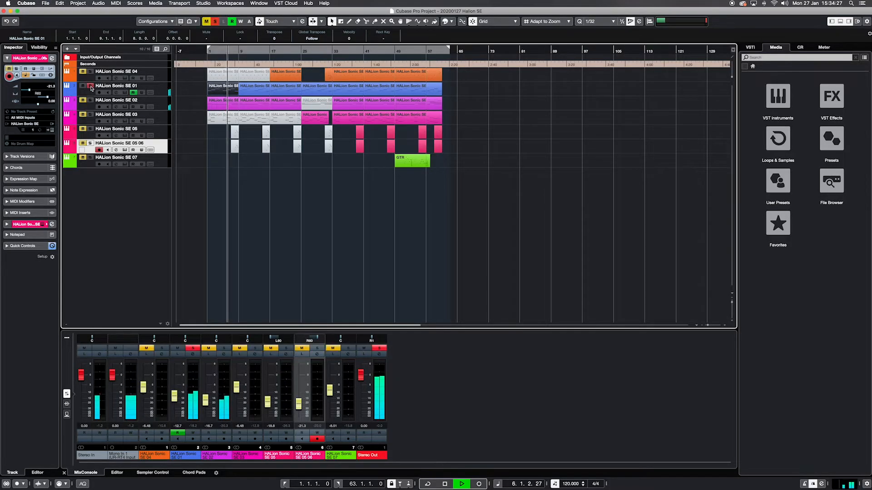
click(32, 124)
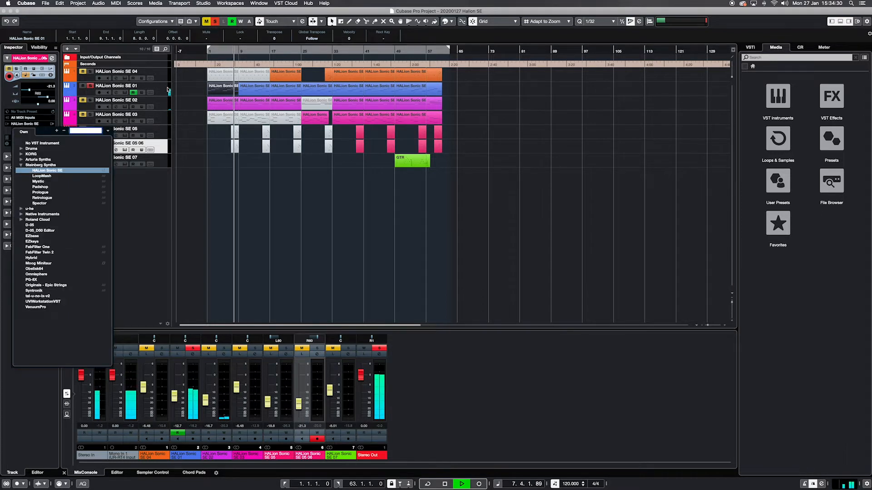
click(168, 89)
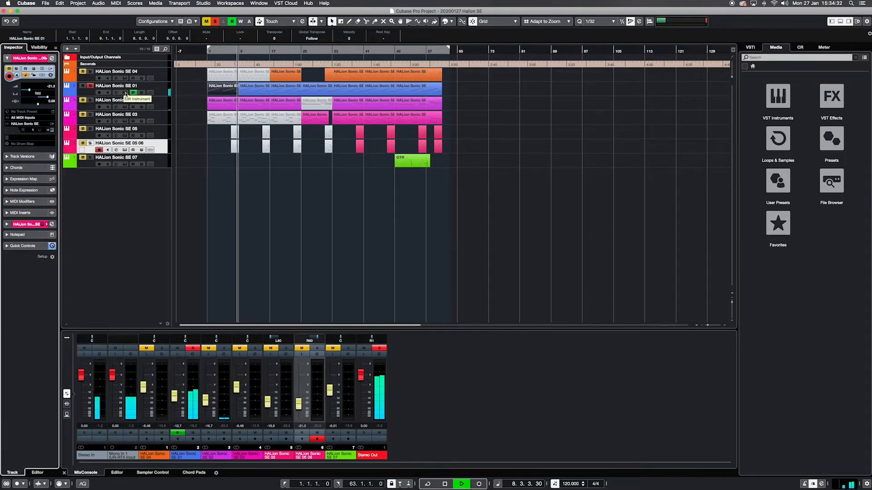
click(126, 94)
drag(377, 149, 471, 160)
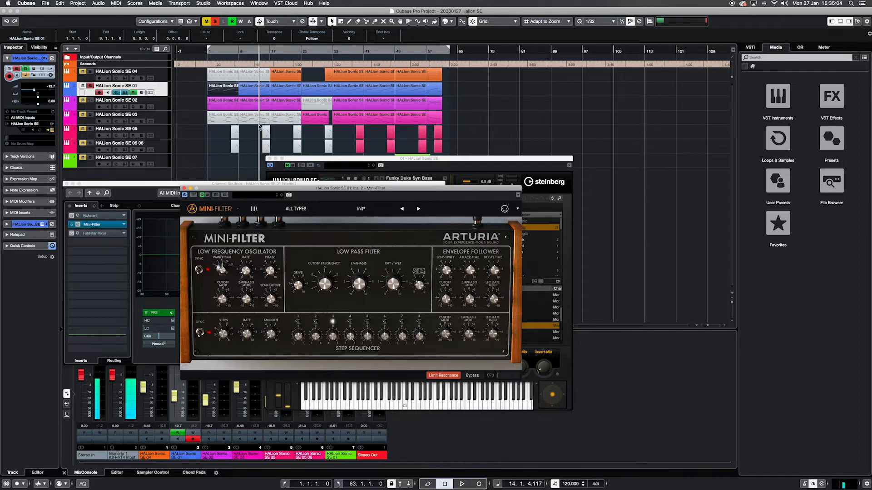
Bypass the Mini-Filter insert on HALion Sonic SE 01 and bring the instrument window to the front.
drag(335, 160, 375, 148)
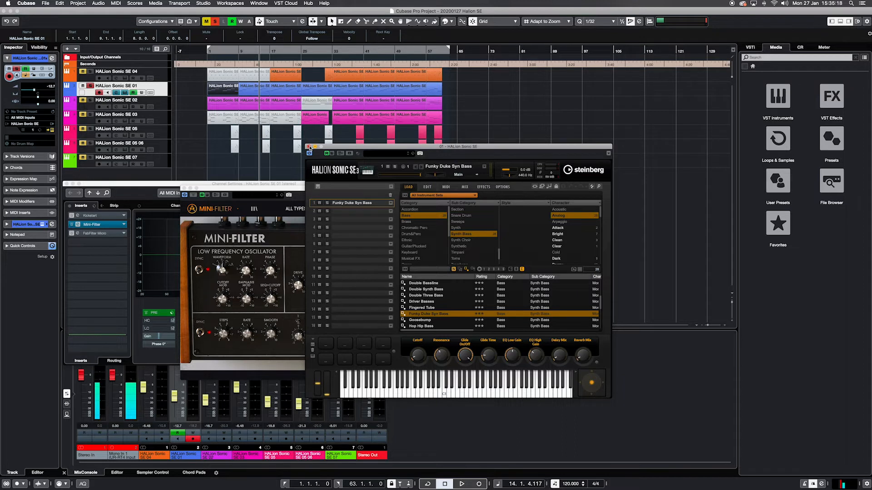
click(194, 195)
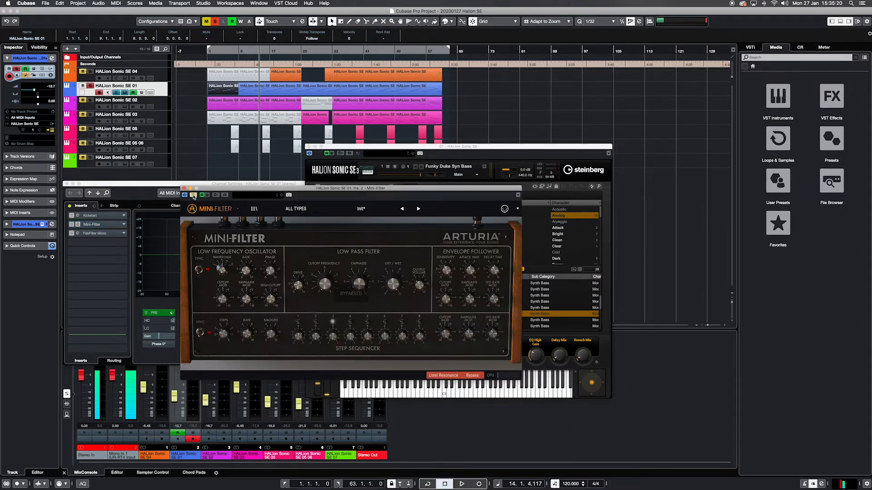
click(387, 149)
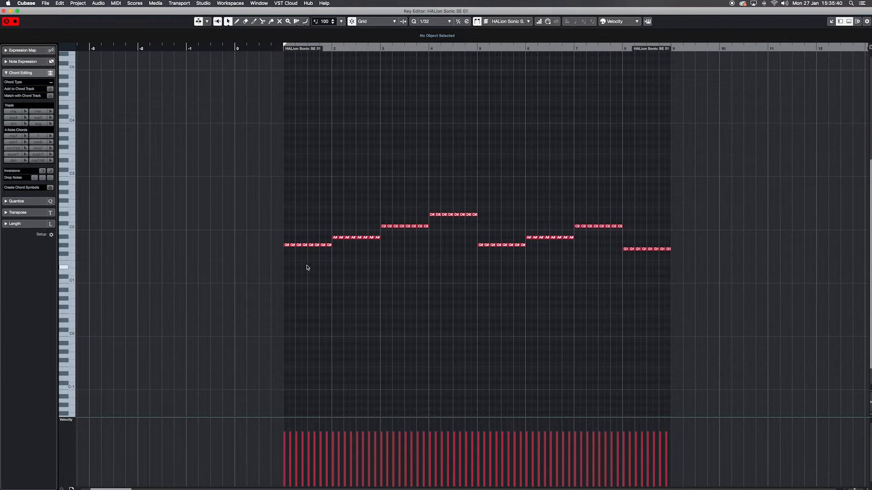
Select the first two notes in every group of four throughout the eight-bar HALion Sonic SE 01 bassline.
drag(274, 231, 416, 232)
drag(432, 209, 440, 219)
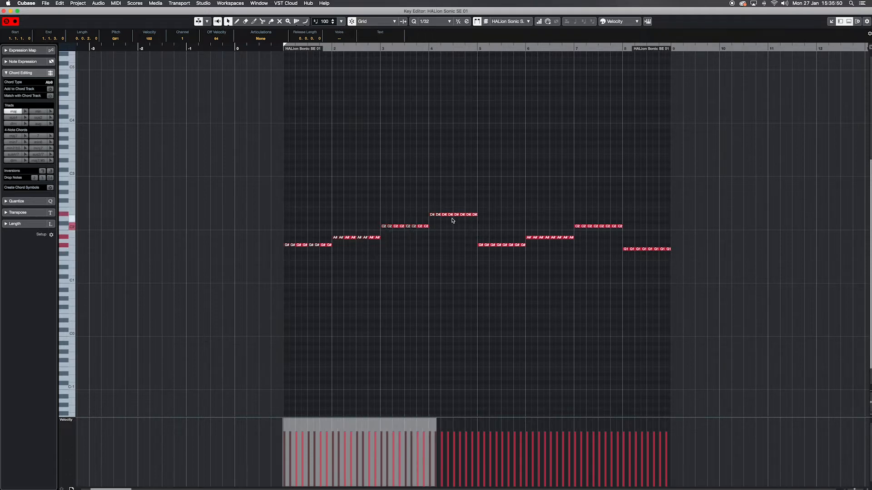
key(shift+Right)
key(shift+Right)
key(shift+Right)
key(shift+Right)
key(shift+Right)
key(shift+Right)
key(shift+Right)
key(shift+Right)
key(shift+Right)
key(shift+Right)
key(shift+Right)
key(shift+Right)
key(shift+Right)
key(shift+Right)
key(shift+Right)
key(shift+Right)
key(shift+Right)
key(shift+Right)
key(shift+Right)
key(shift+Right)
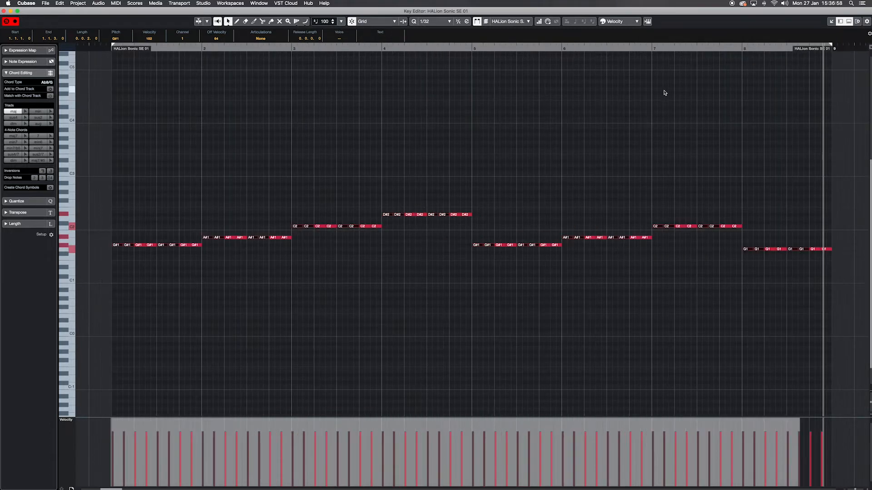
Loop and play the bass part while trying lower velocities on the selected notes, first about 28, then about 75.
key(p)
key(space)
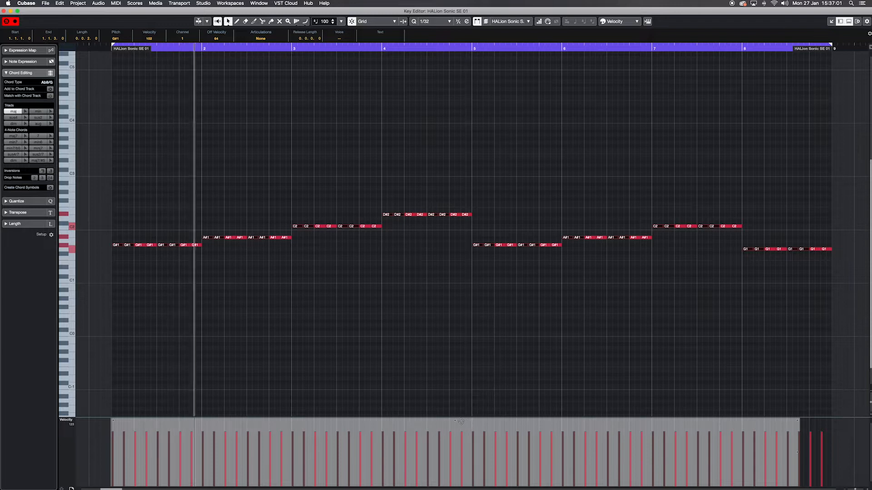
drag(455, 421, 458, 463)
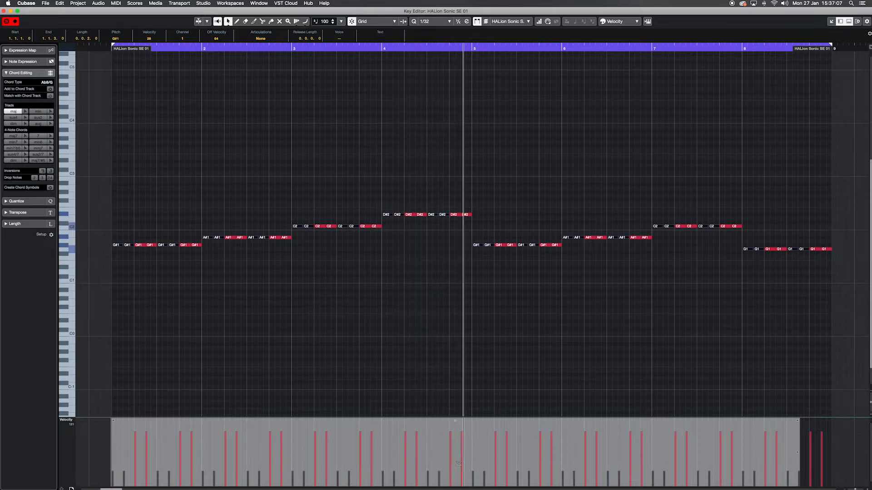
drag(459, 463, 462, 432)
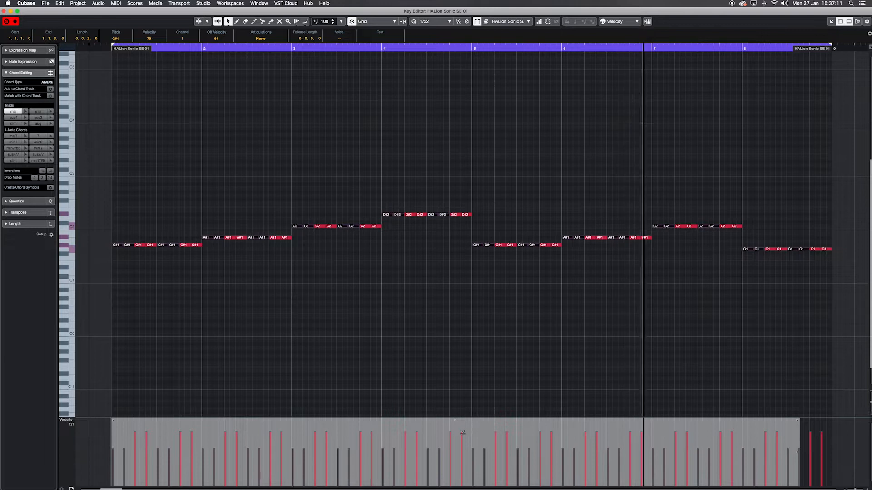
drag(462, 432, 461, 438)
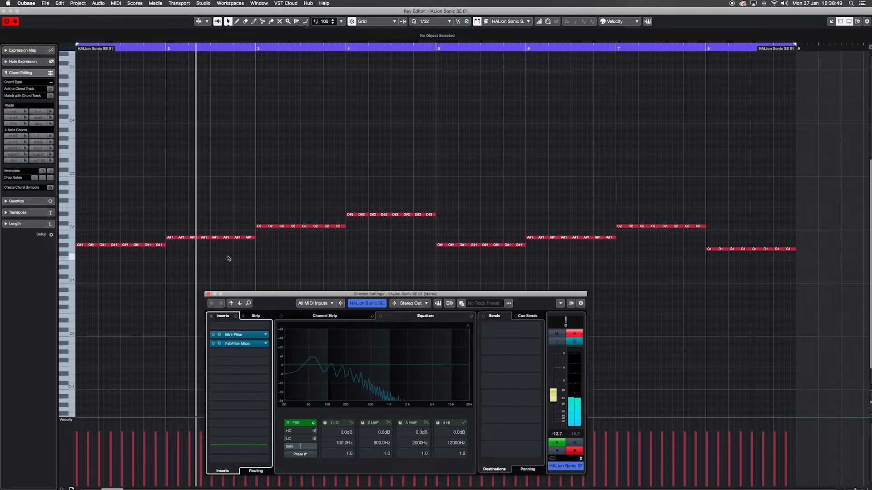
Return to the project window and play the soloed HALion Sonic SE 01 track with its filter automation.
click(478, 219)
key(Return)
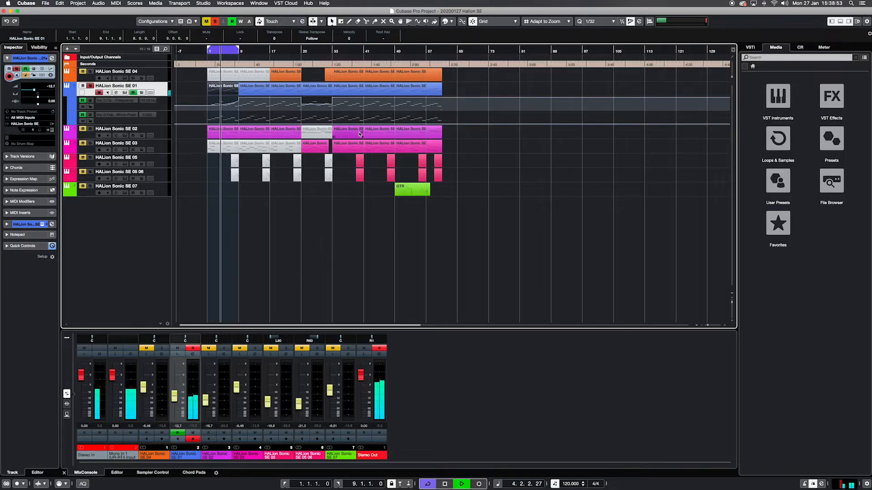
key(space)
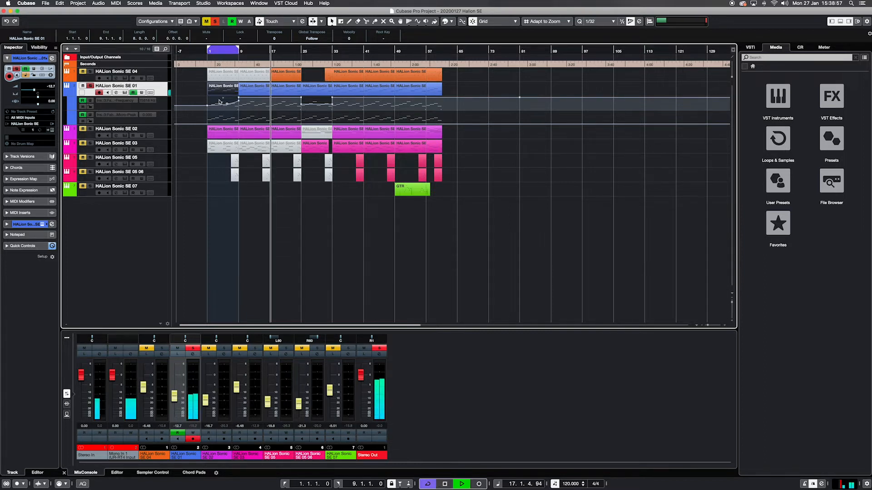
key(space)
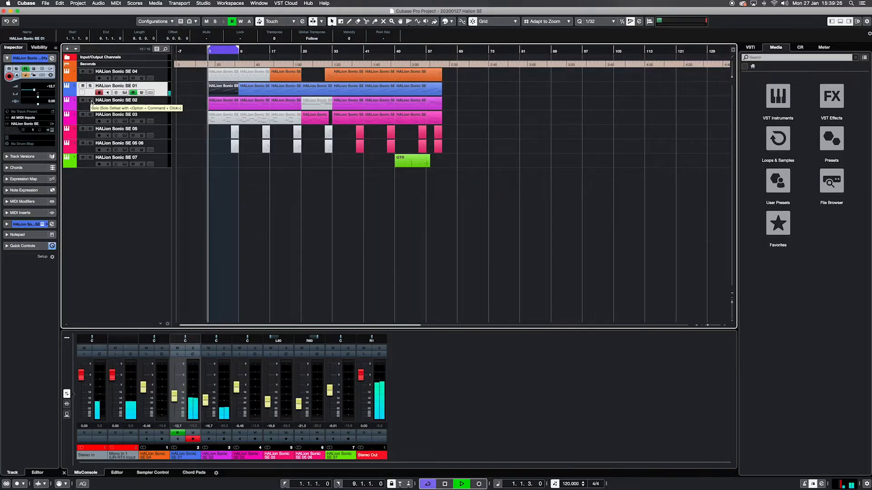
Solo the HALion Sonic SE 02 track and inspect the chords of its first part in the Key Editor.
click(90, 100)
double_click(222, 109)
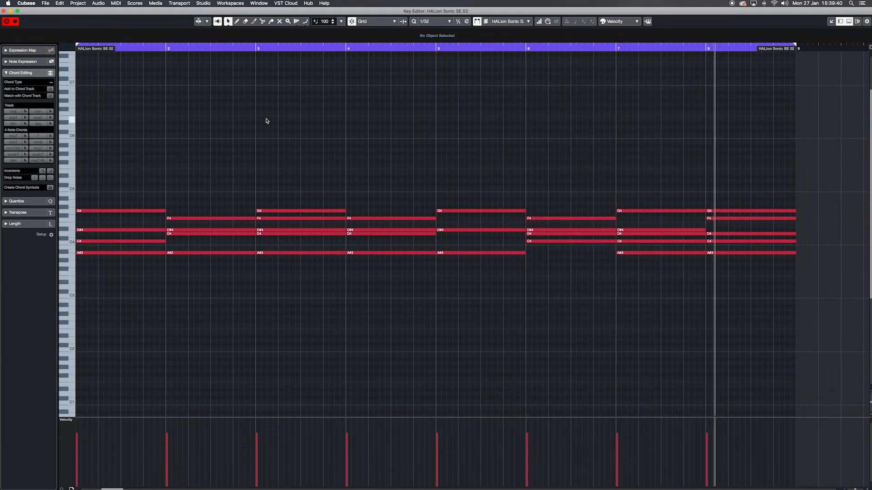
scroll(267, 121, left, 3)
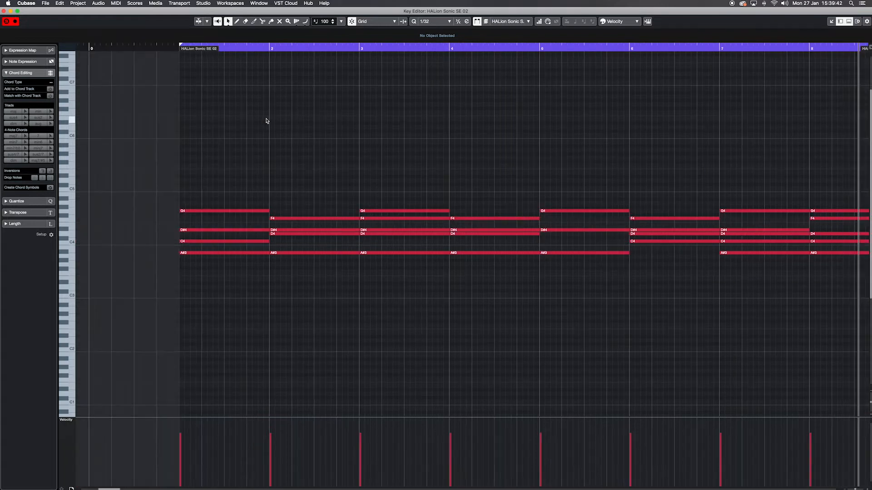
key(Return)
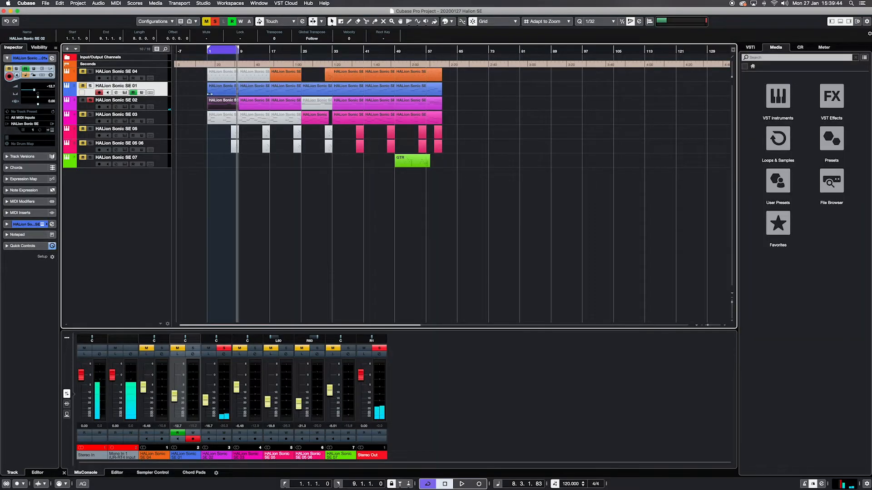
View the first SE 01 and SE 02 parts together and check each chord type with its bass note in bars 1 to 4.
key(Up)
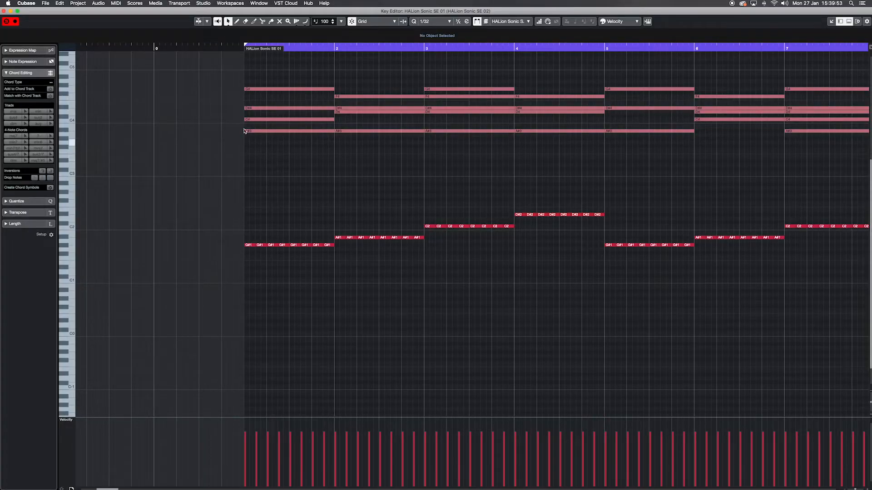
drag(229, 81, 251, 273)
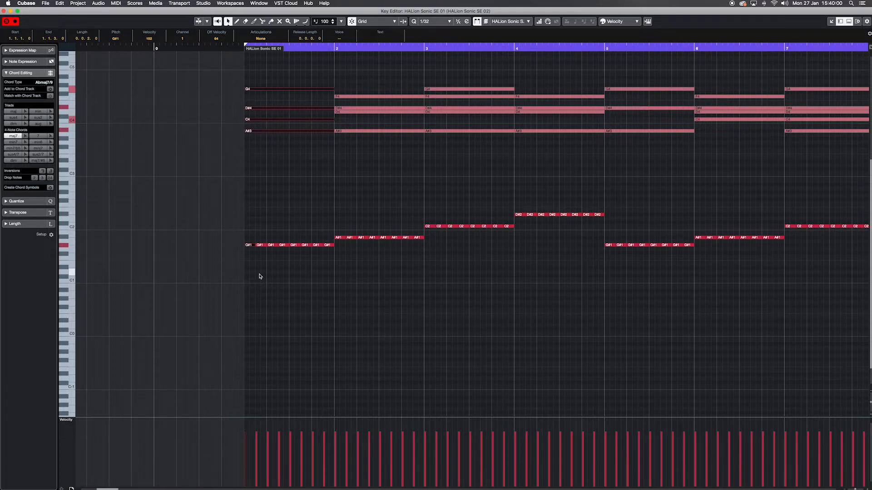
drag(345, 82, 341, 250)
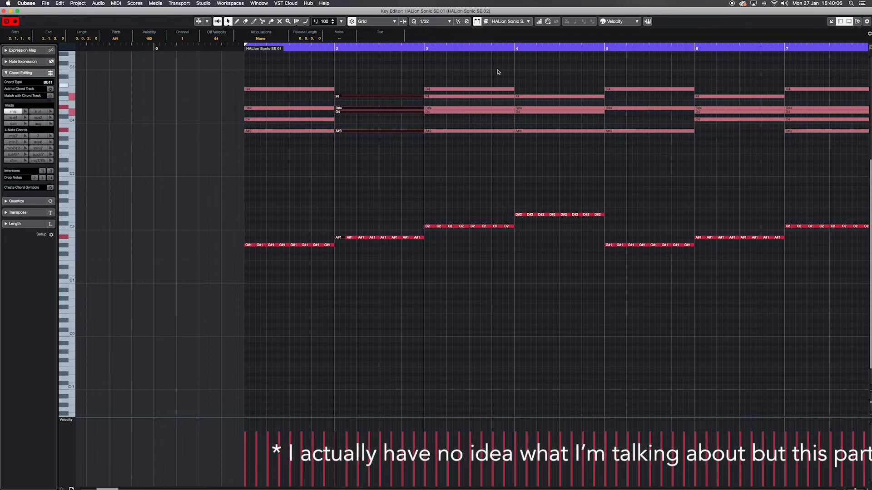
drag(429, 76, 431, 231)
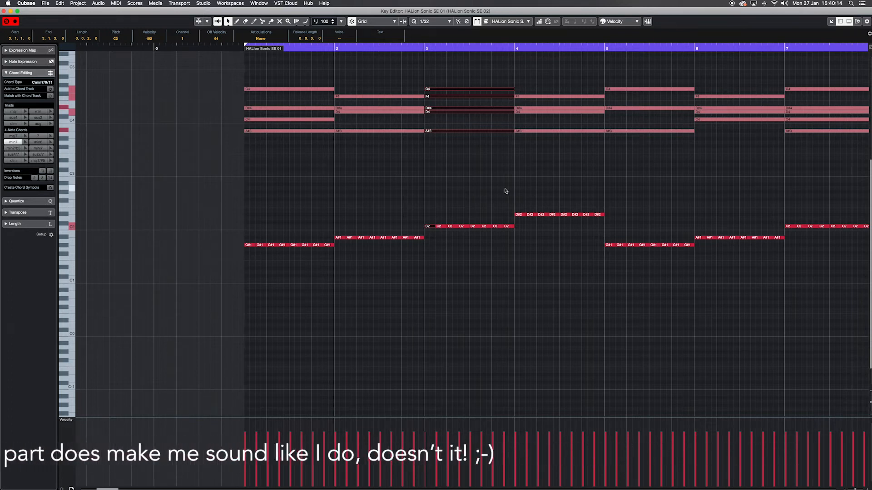
drag(520, 83, 520, 223)
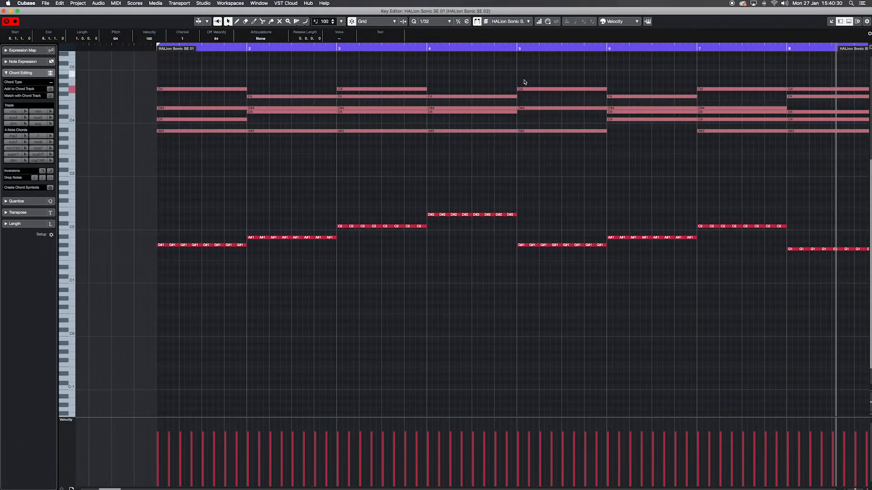
Select each chord with its first bass note in bars 5 to 8 to check the chord types.
drag(519, 74, 525, 252)
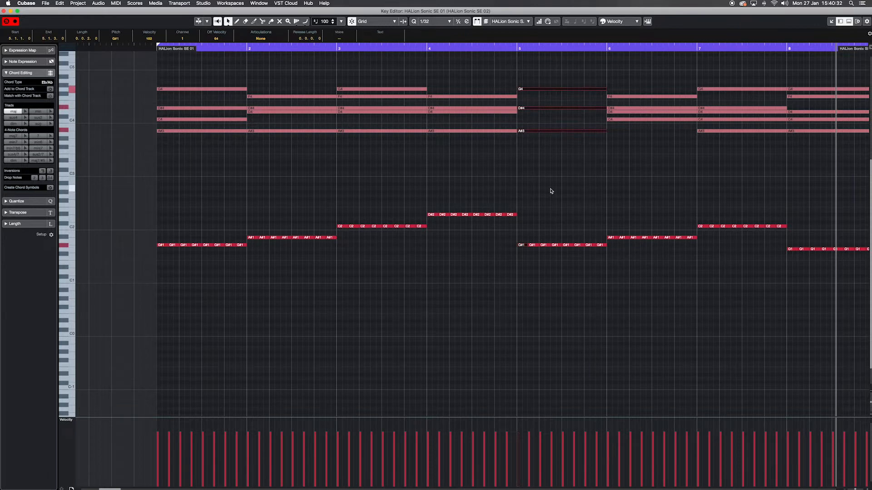
scroll(554, 192, right, 5)
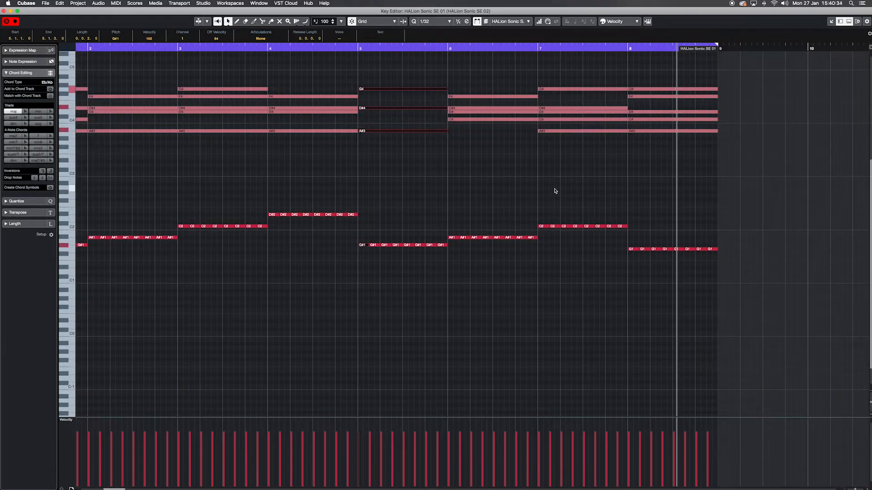
drag(452, 90, 459, 250)
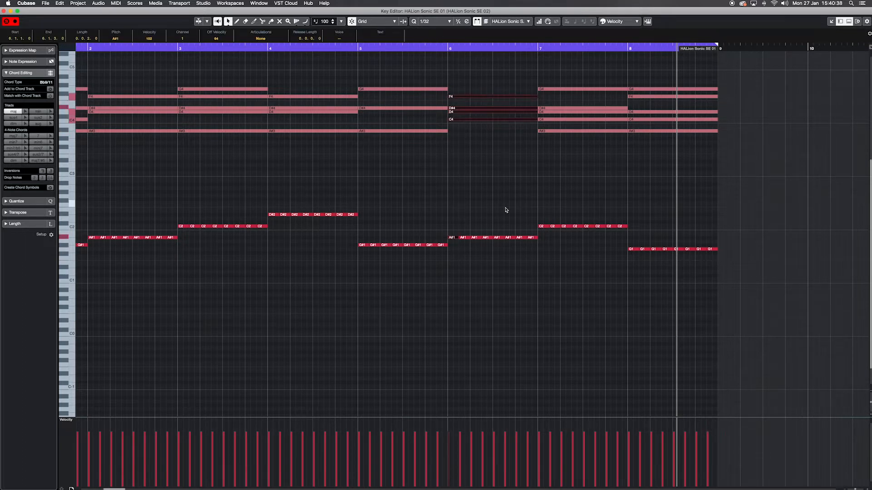
drag(544, 77, 544, 248)
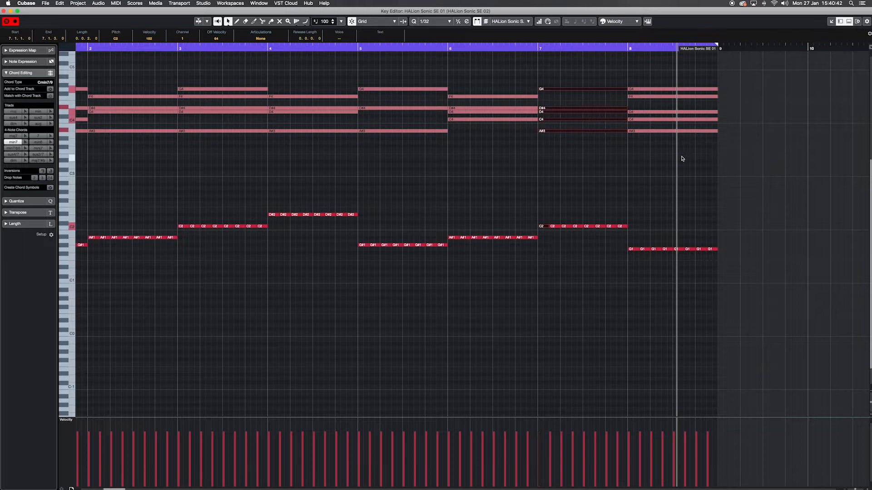
drag(629, 78, 633, 283)
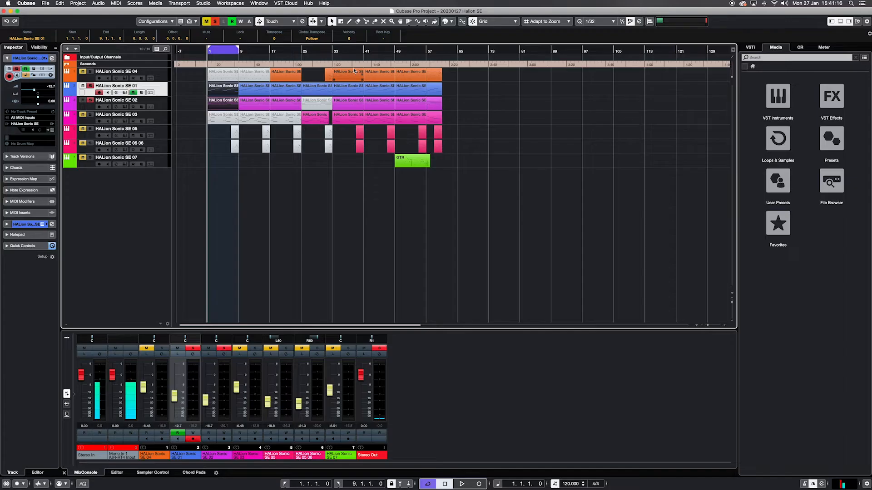
Set the loop to the HALion Sonic SE 04 part at bar 33 and audition the soloed bass and chord tracks there.
click(348, 80)
key(p)
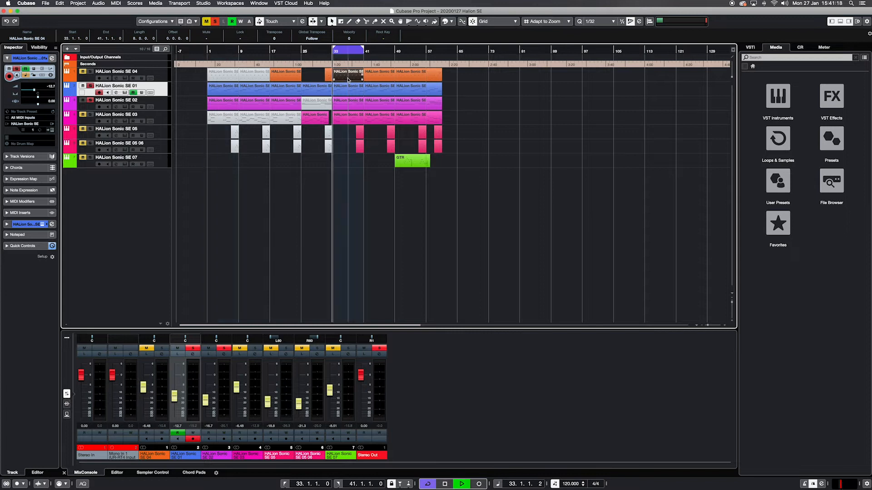
key(space)
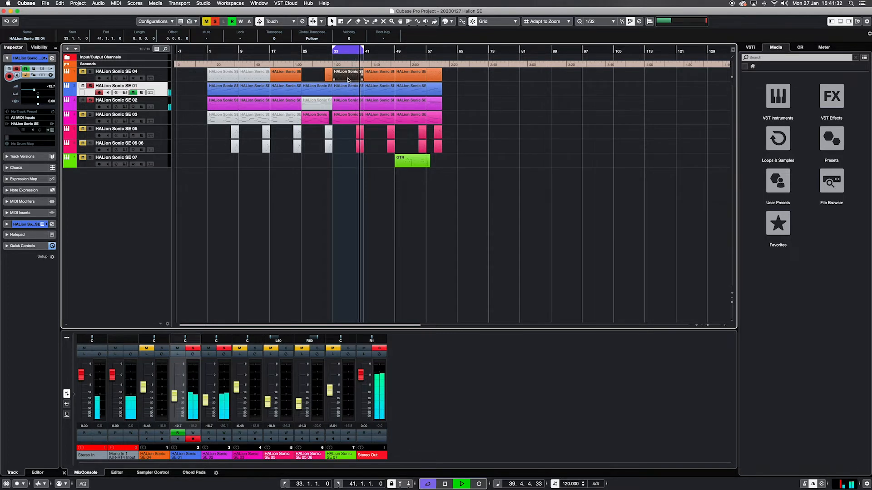
key(space)
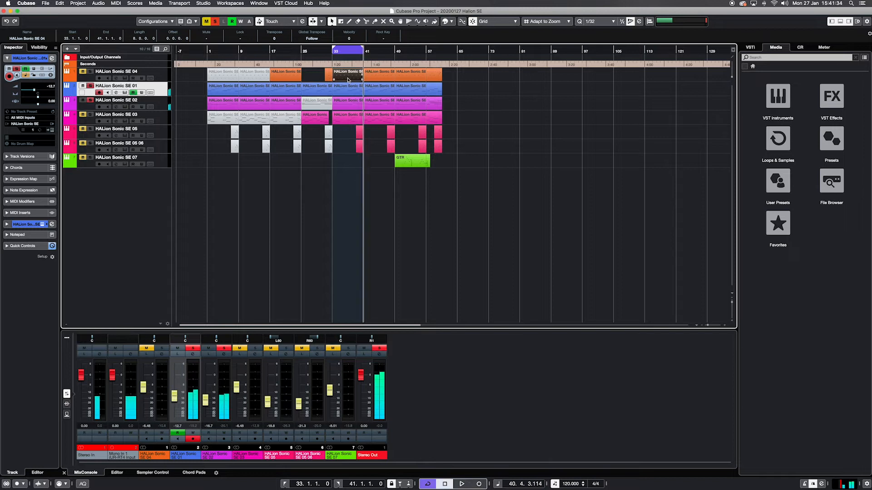
Clear all solos and mutes and view the instrument sound loaded on the HALion Sonic SE 02 track.
click(215, 21)
click(206, 21)
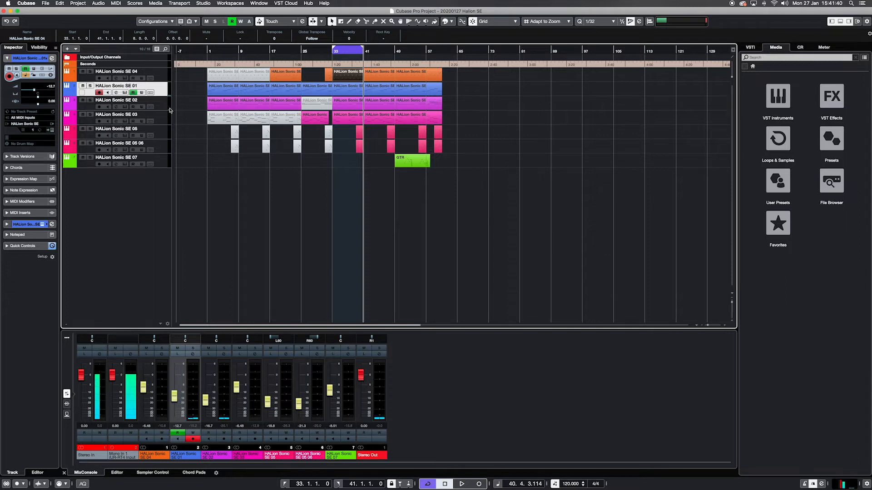
click(159, 106)
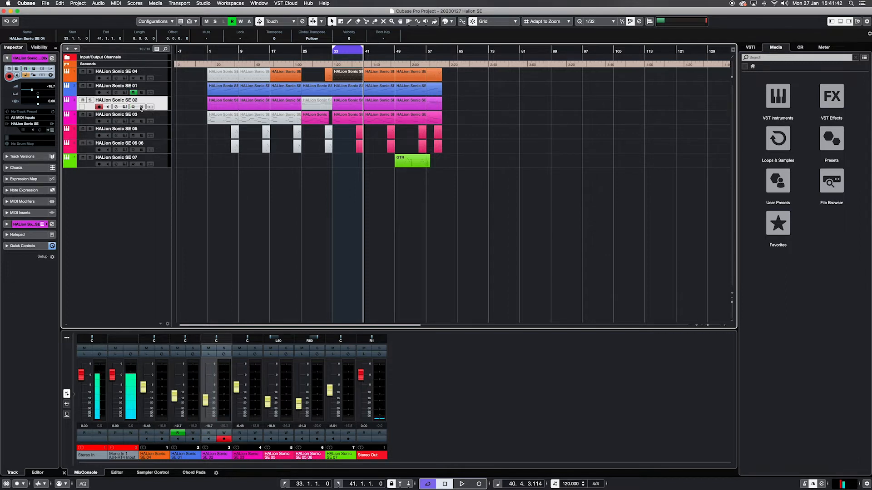
click(125, 107)
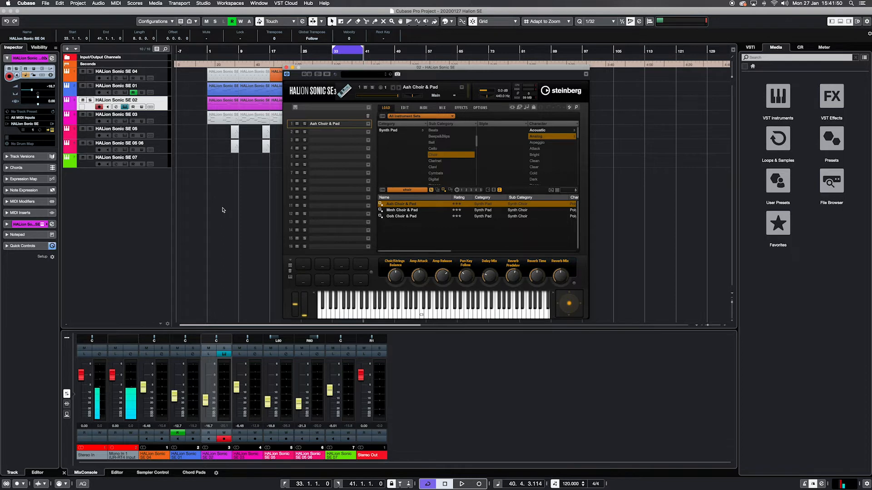
click(286, 68)
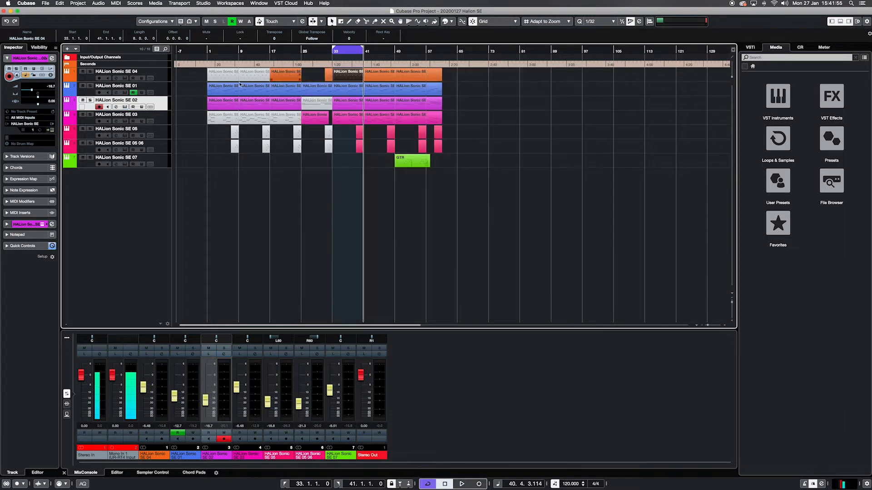
Open the Mini-Filter insert from the HALion Sonic SE 02 channel settings to view its controls.
click(114, 108)
drag(276, 299, 279, 198)
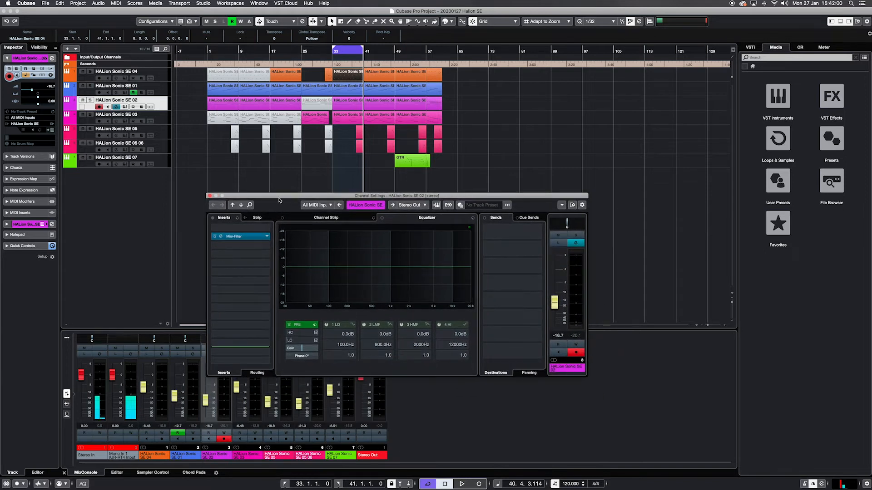
click(254, 239)
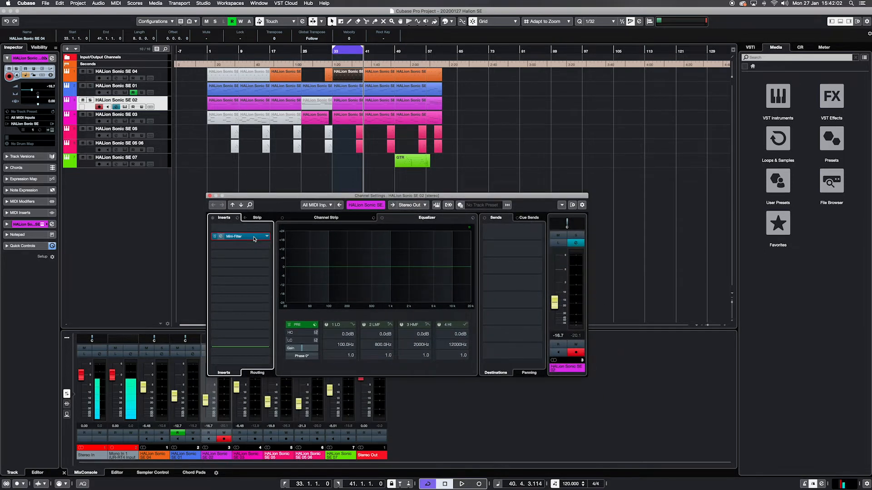
double_click(254, 239)
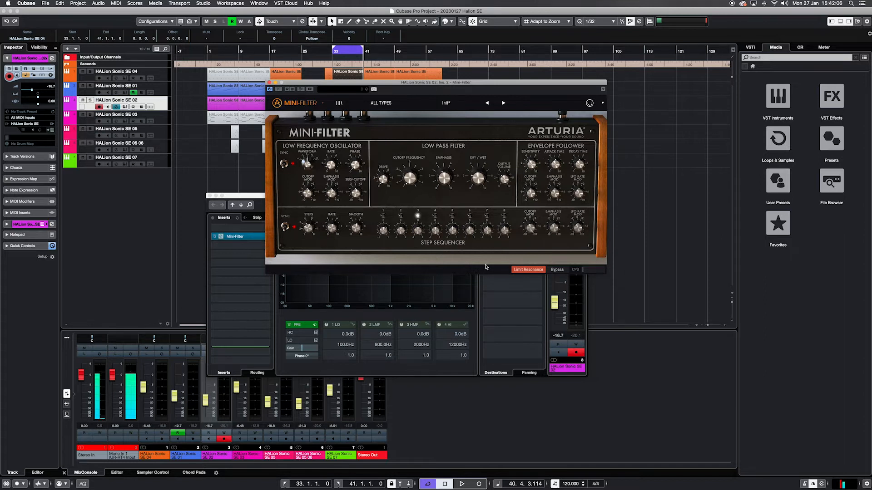
Play the loop with HALion Sonic SE 02 soloed and compare the sound with the Mini-Filter bypassed and active.
key(space)
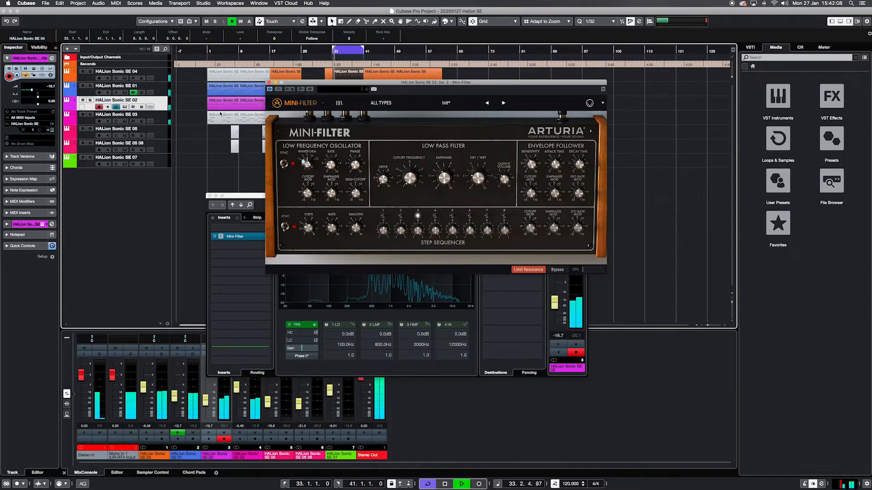
click(90, 100)
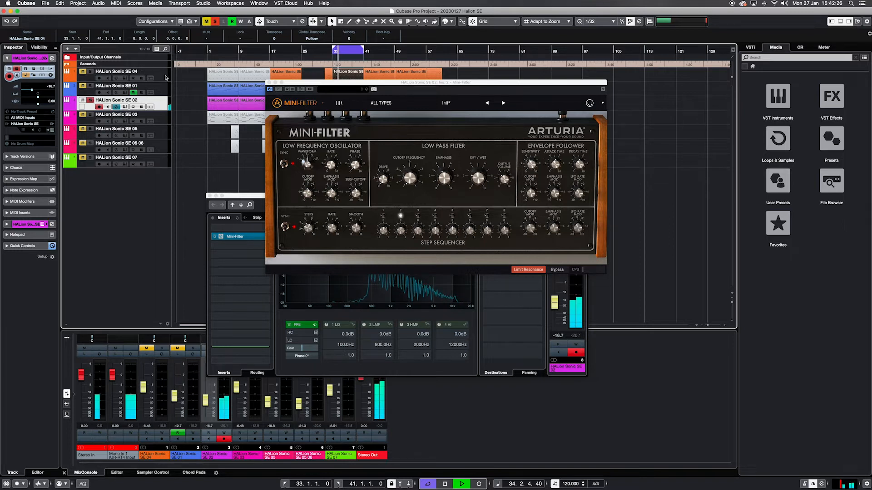
click(279, 89)
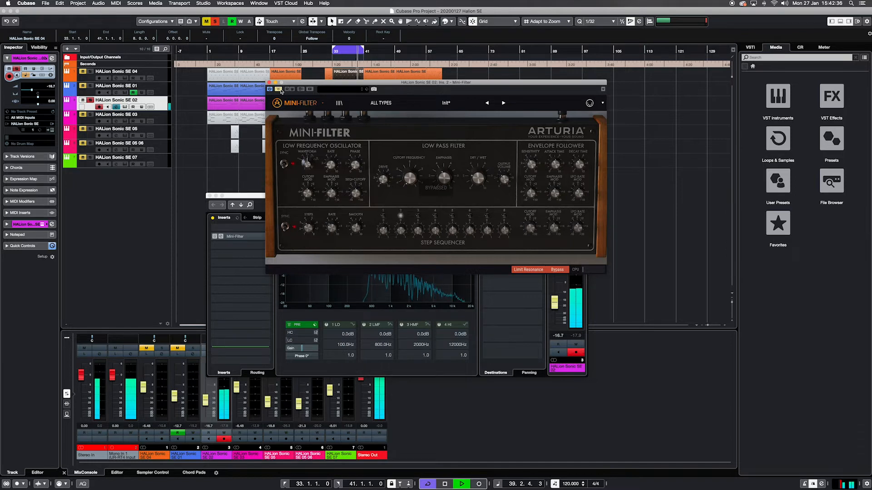
click(281, 90)
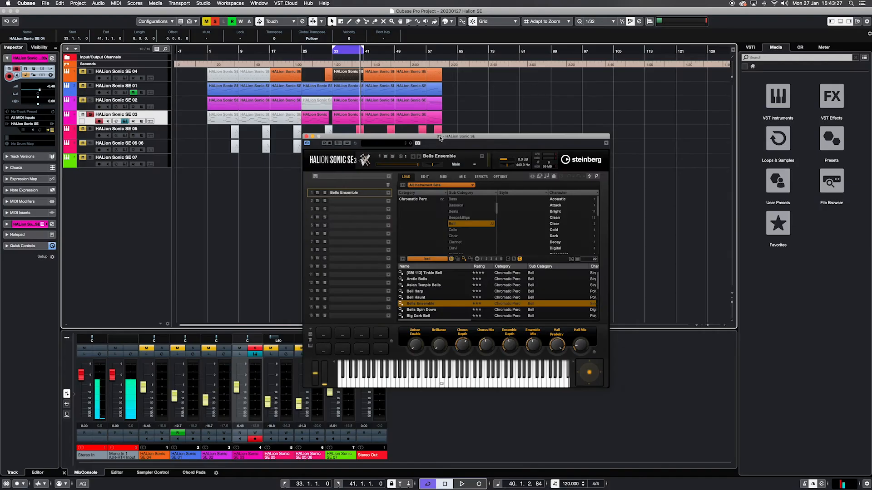
Play the soloed HALion Sonic SE 03 track, inspect its bar 33 part in the Key Editor and switch the loop off.
key(space)
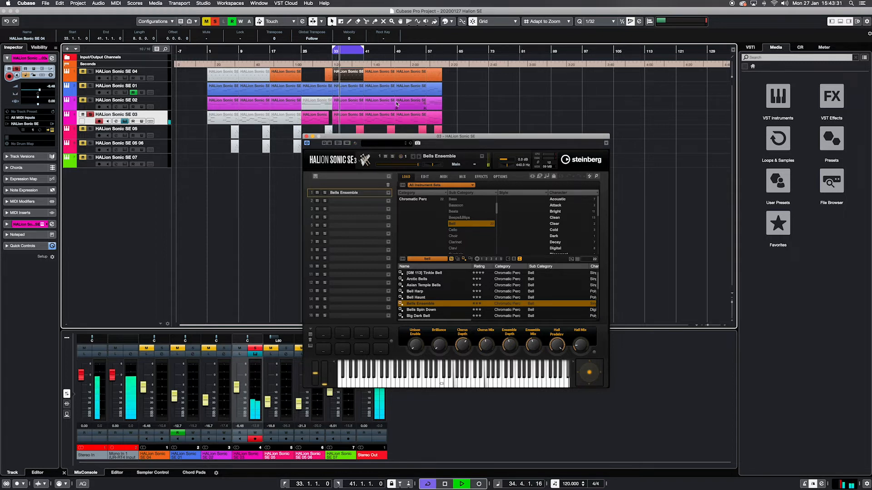
click(306, 137)
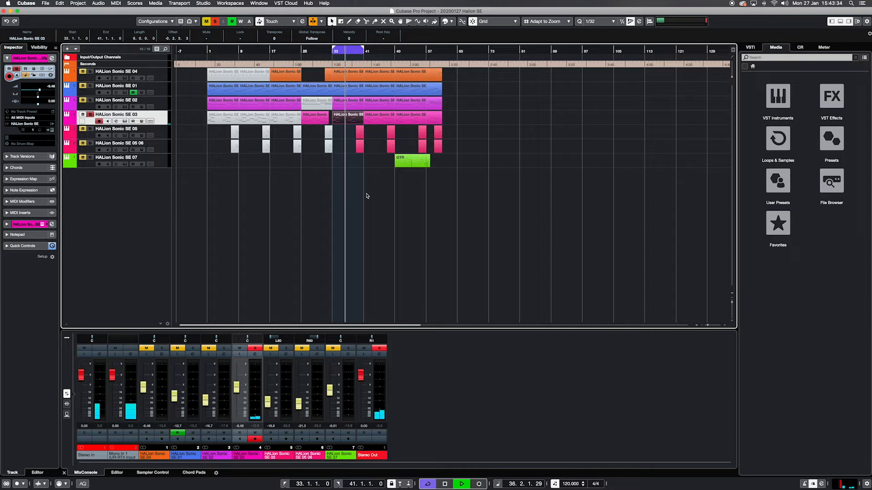
double_click(357, 119)
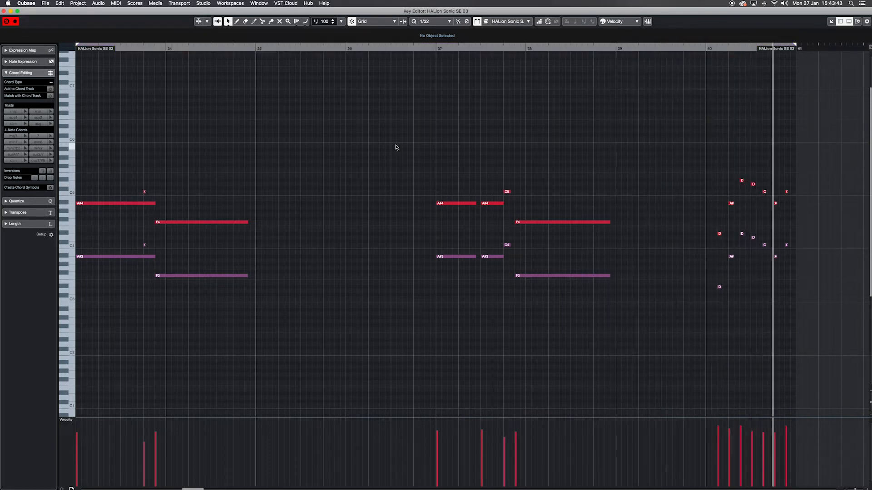
key(Return)
key(space)
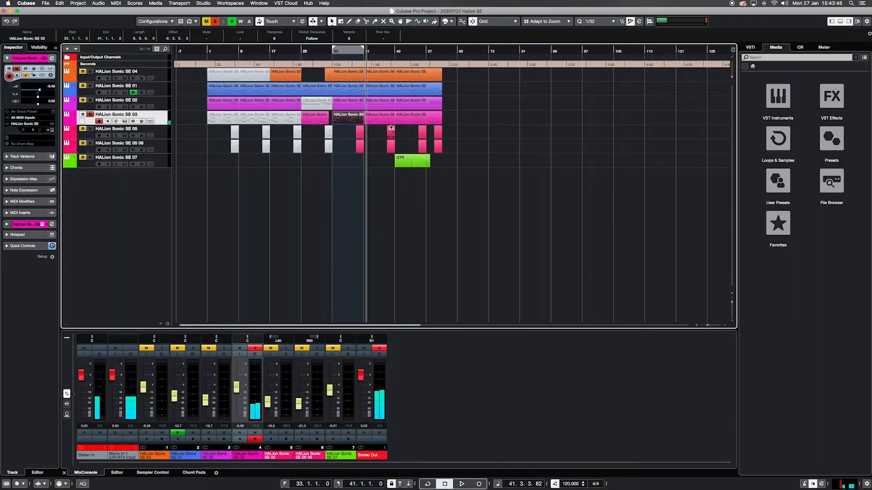
Follow the HALion Sonic SE 03 part at bar 41 in the Key Editor during playback.
double_click(378, 122)
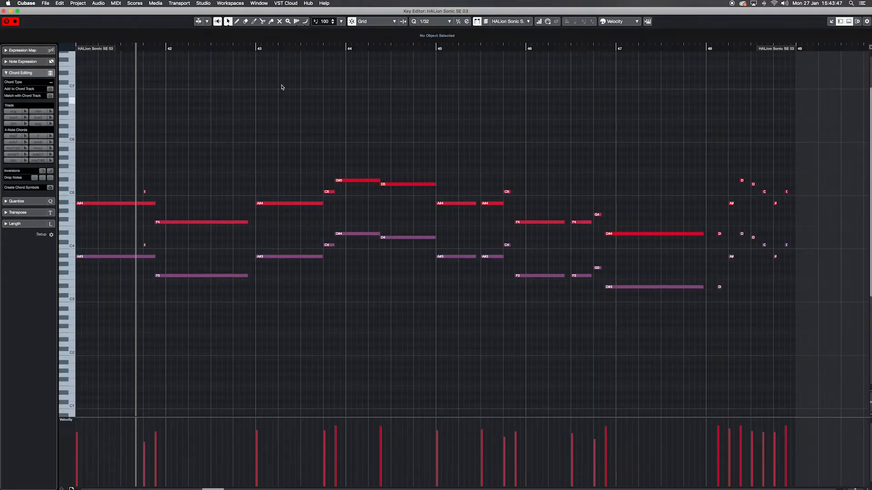
scroll(153, 78, left, 5)
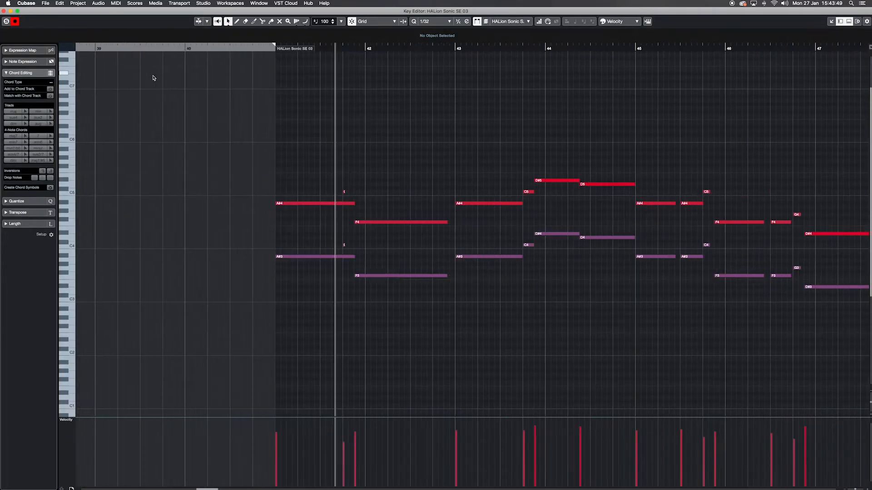
key(space)
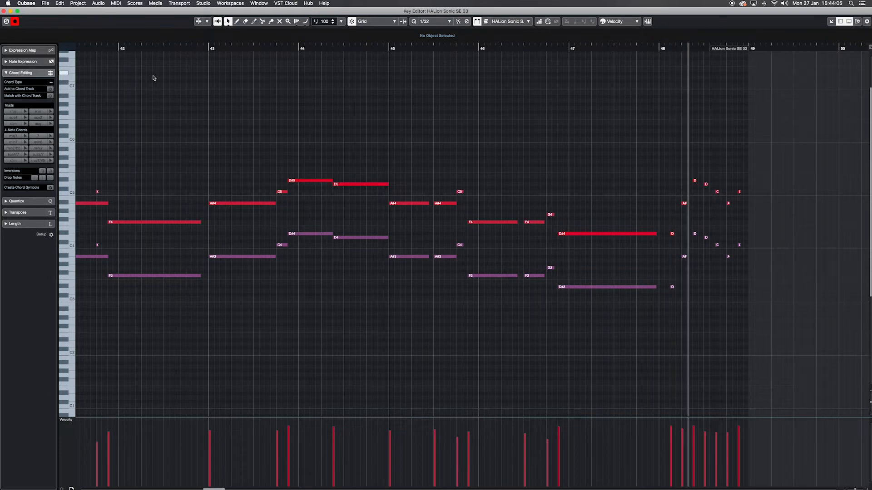
key(space)
key(Return)
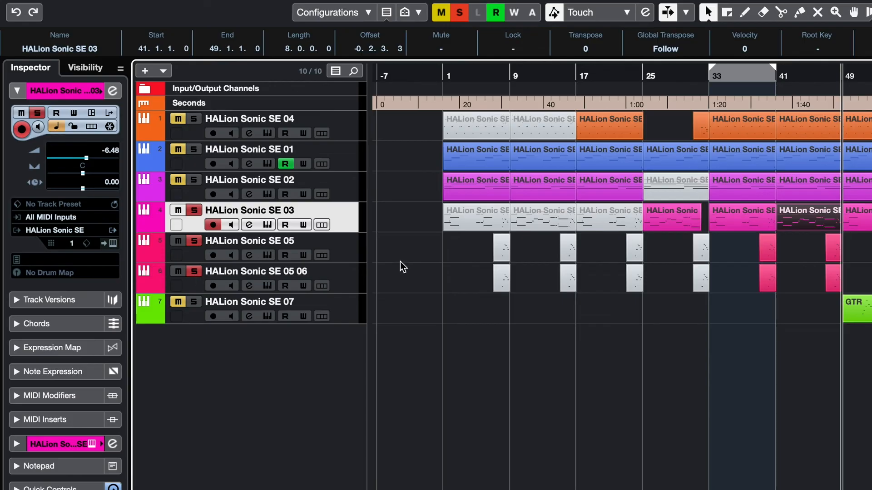
Select the HALion Sonic SE 05 and SE 05 06 tracks in turn to compare their pan settings.
click(347, 249)
click(354, 281)
click(352, 261)
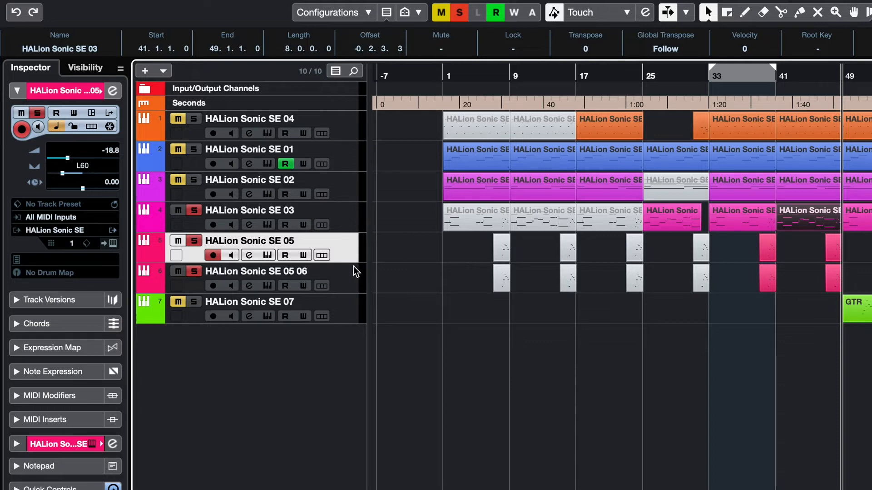
click(352, 281)
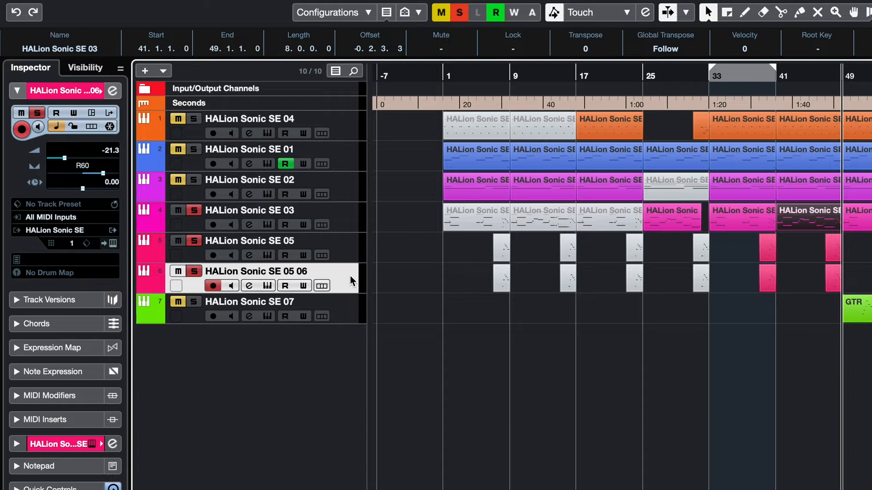
click(338, 259)
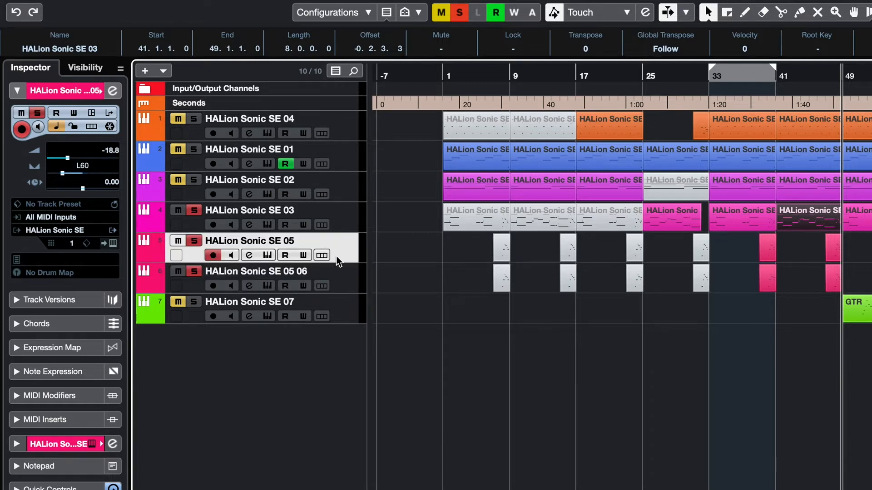
View the HALion Sonic SE 05 instrument sound and audition it soloed with the SE 03 and SE 05 06 tracks.
click(269, 255)
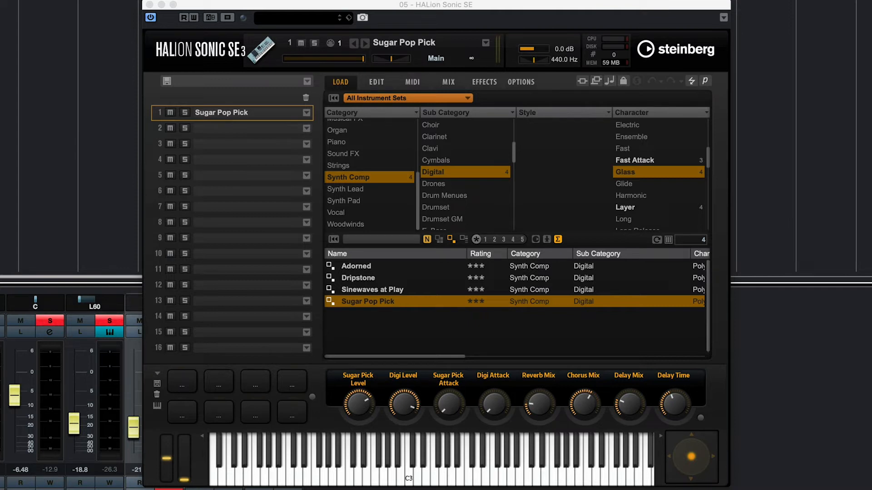
click(50, 320)
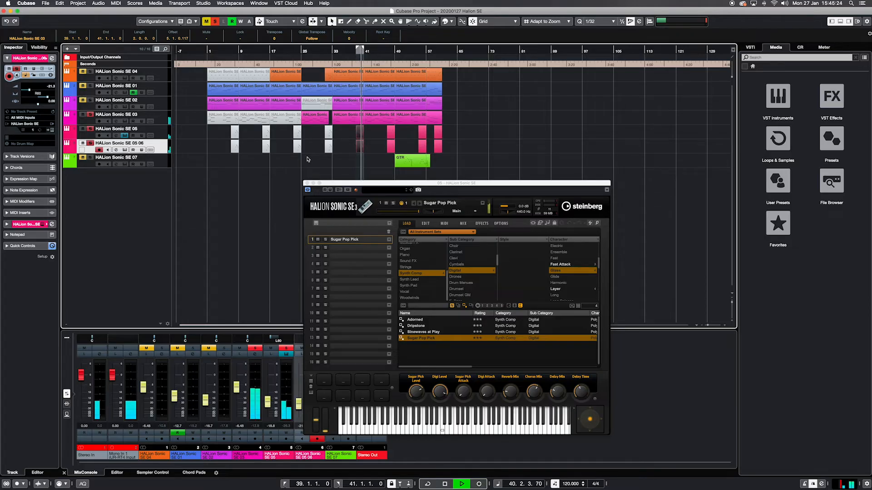
key(space)
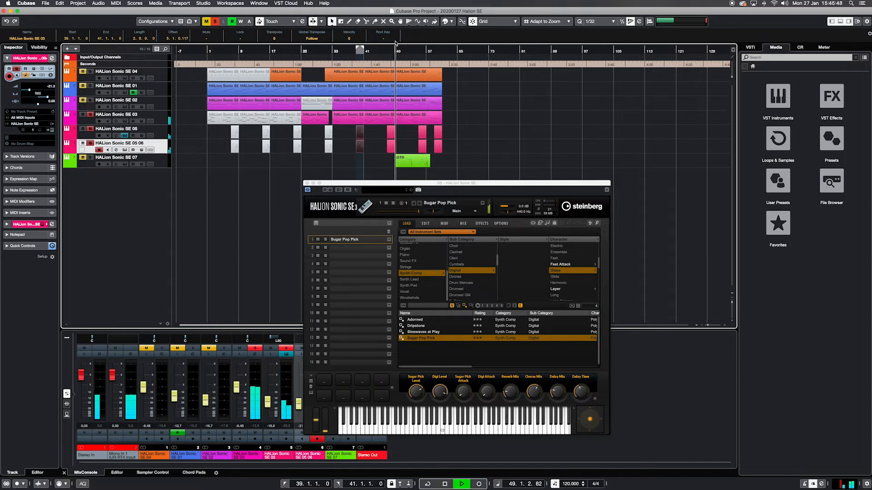
key(space)
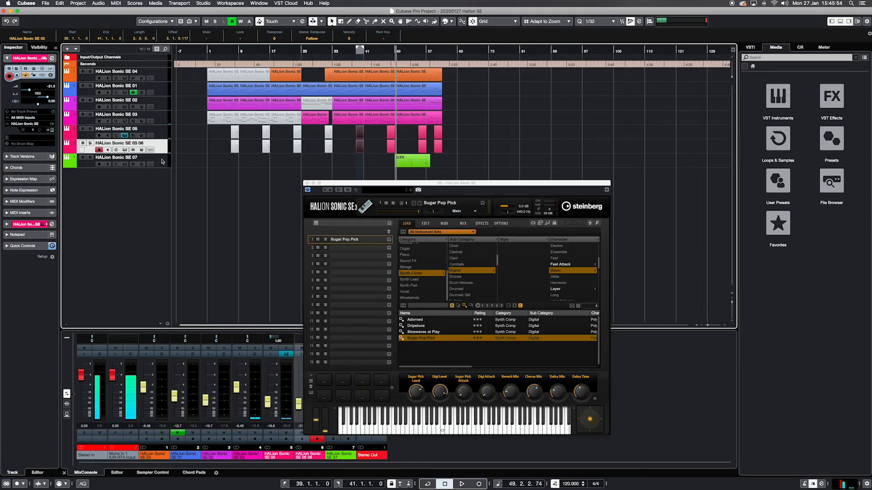
View the instrument sound loaded on the HALion Sonic SE 07 track and close its window.
click(162, 162)
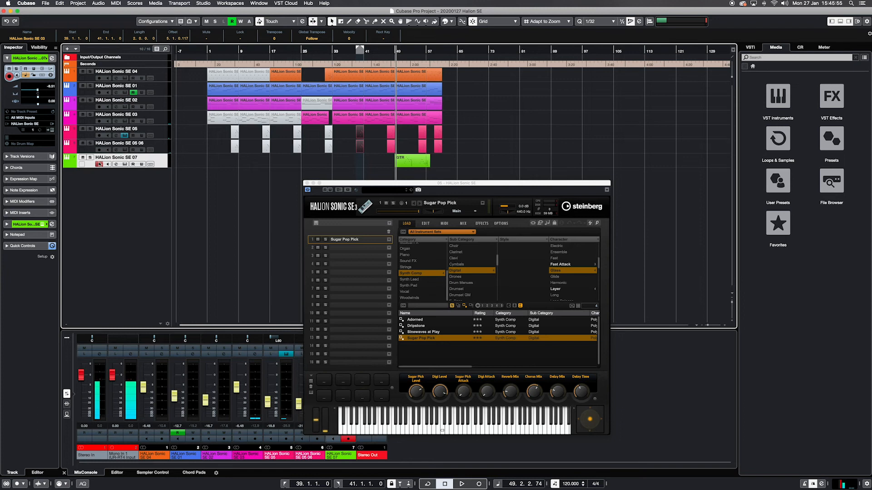
click(124, 165)
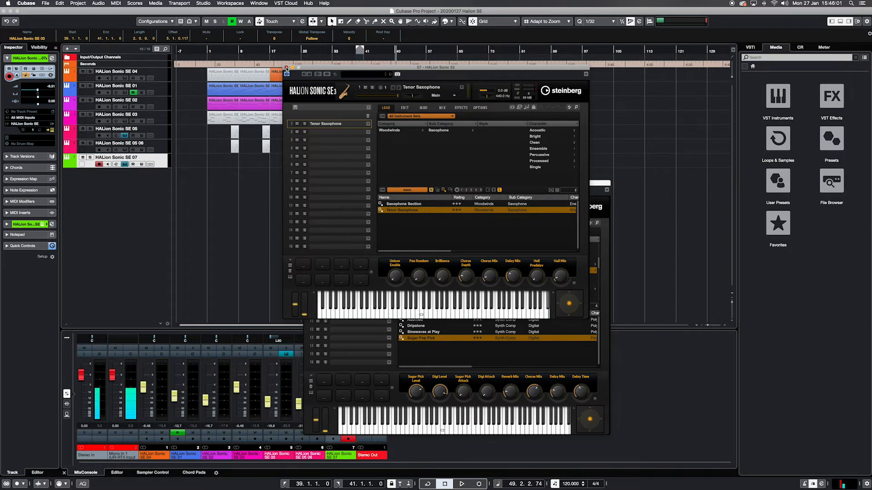
click(286, 67)
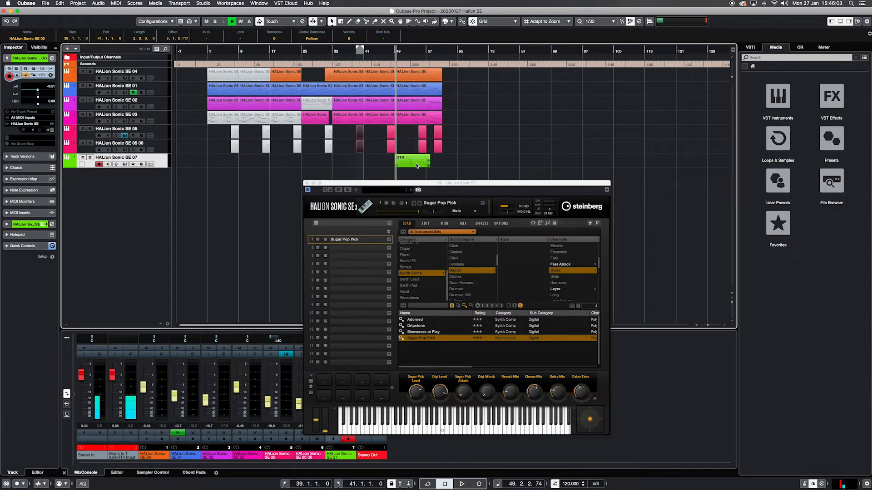
Solo HALion Sonic SE 07 and audition its GTR part in a loop from bar 49 to 58.
click(417, 166)
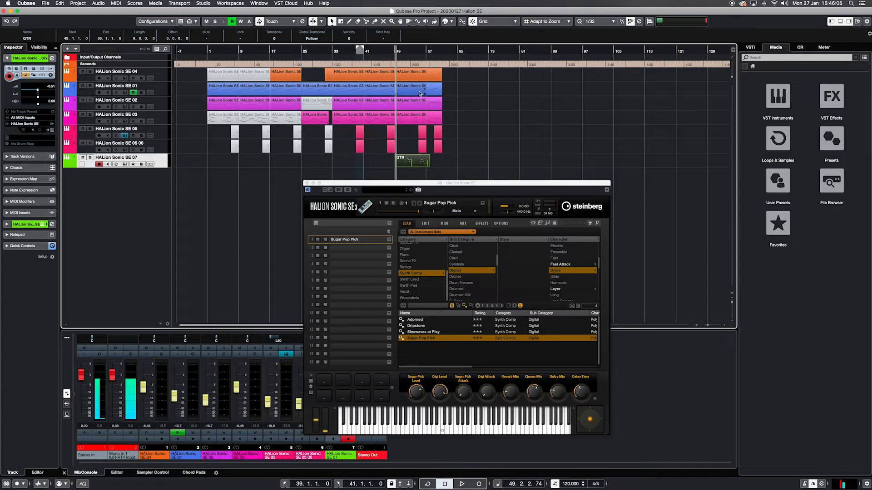
click(90, 157)
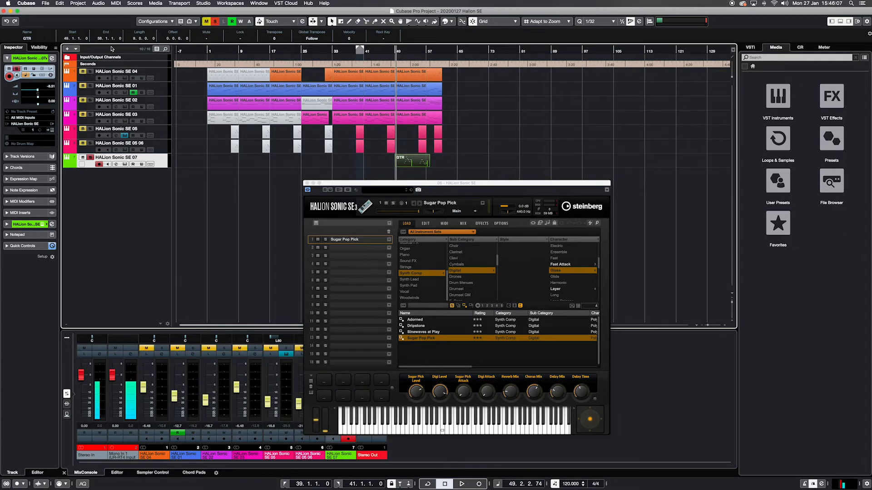
key(shift+g)
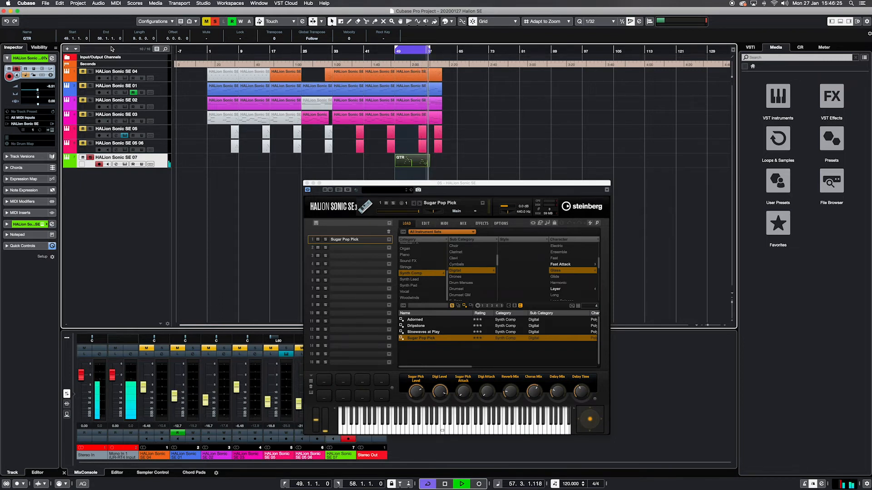
key(space)
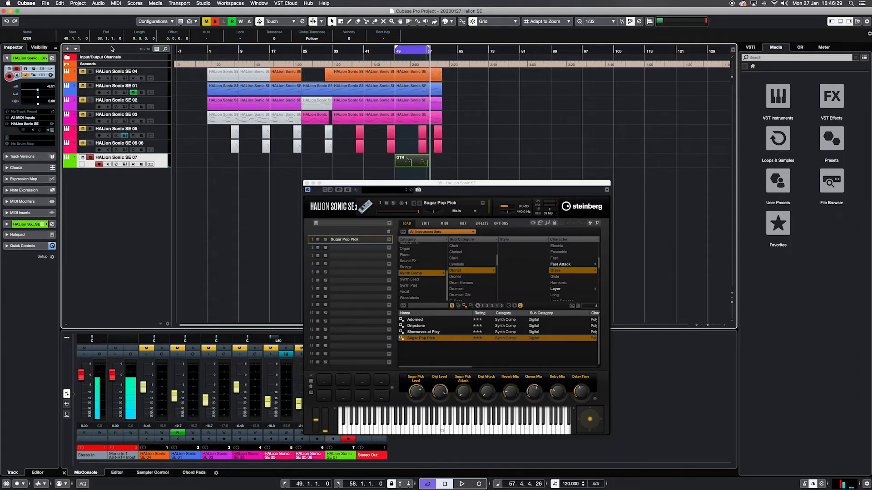
Unsolo HALion Sonic SE 07 and play the full arrangement from bar 49, switching the loop off during playback.
click(91, 158)
key(KP_1)
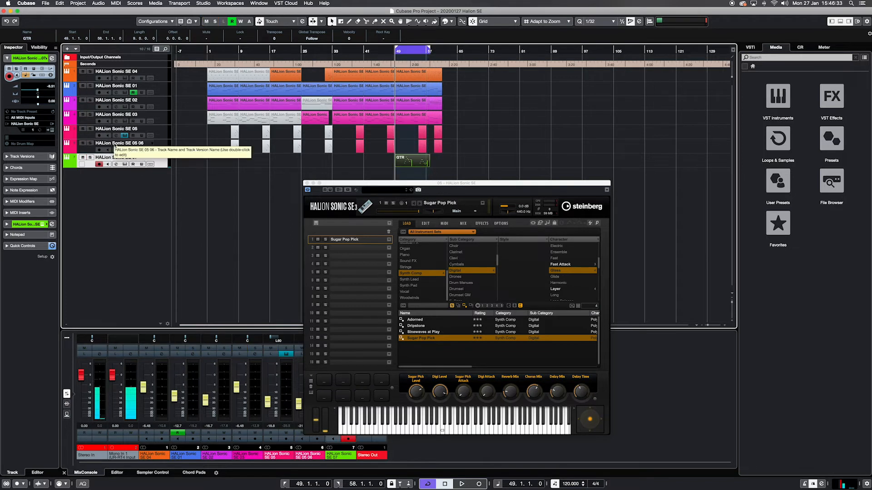
key(space)
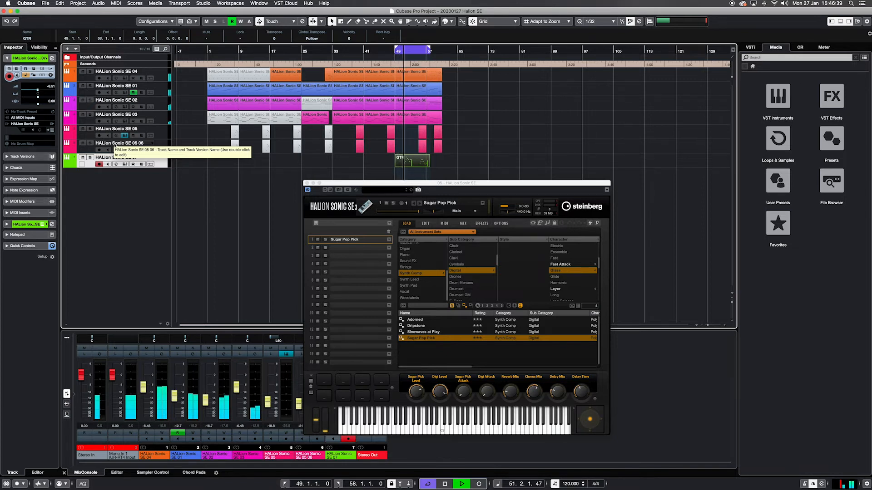
key(KP_Divide)
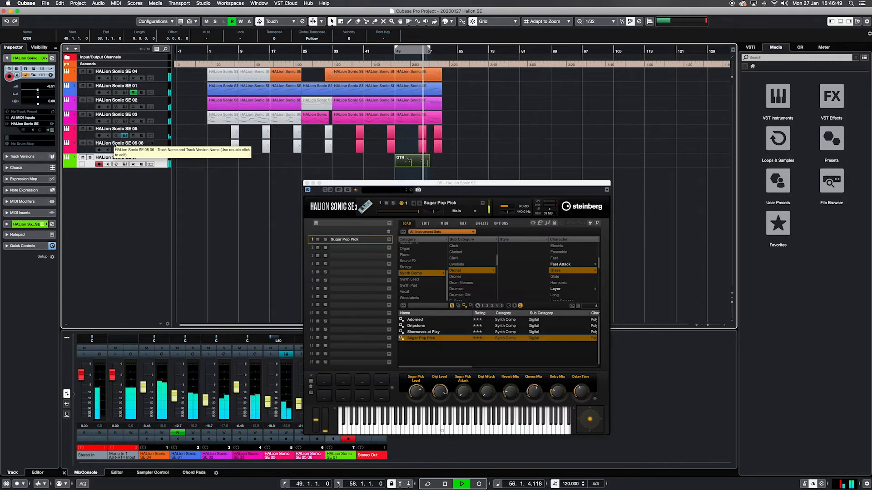
key(space)
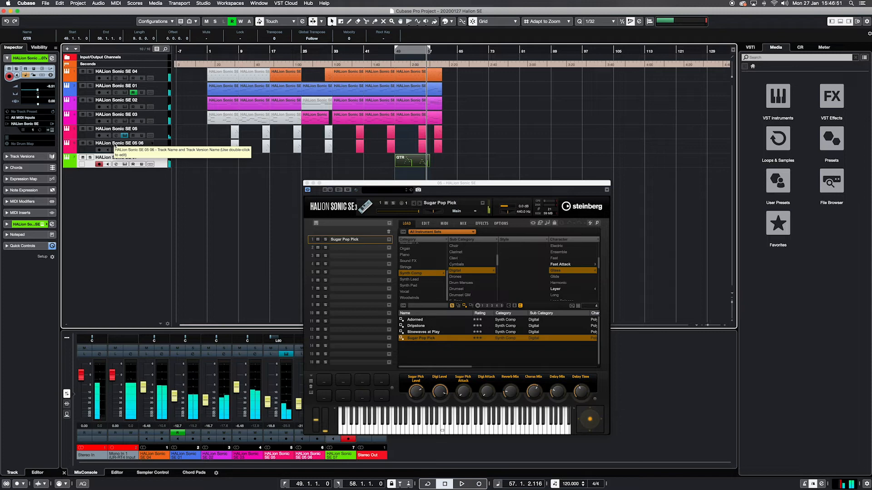